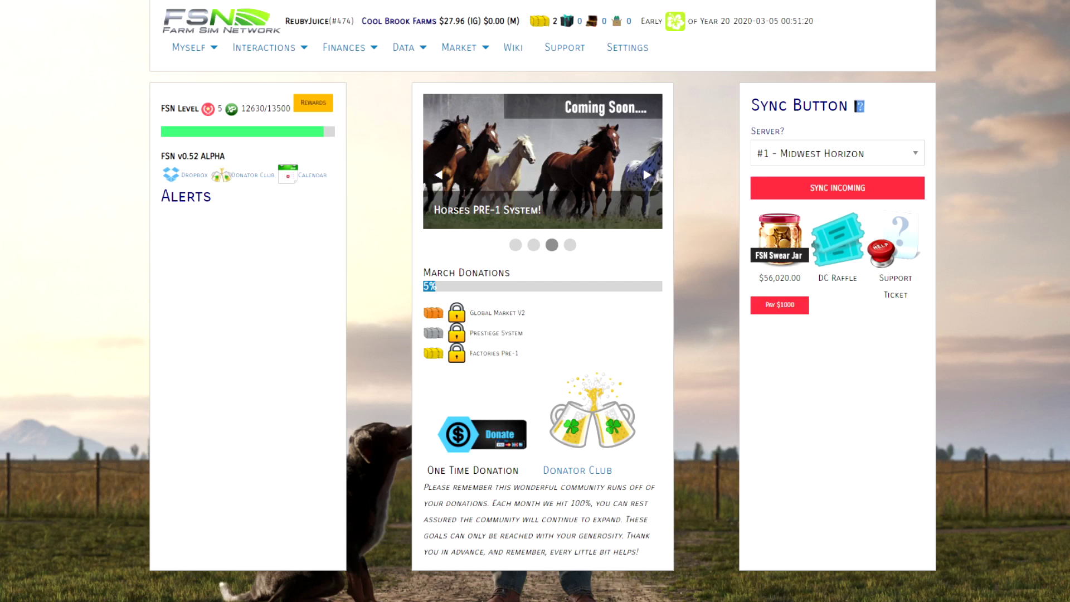
# - Open the Farm Sim Network Dropbox share and start downloading the FSN Master Utilities folder
pyautogui.click(195, 175)
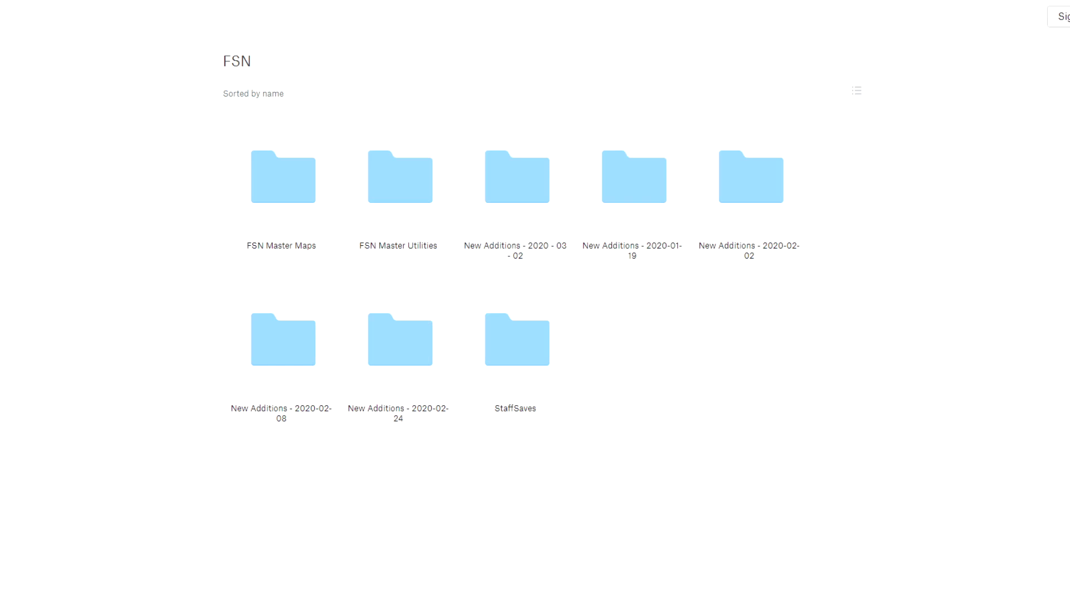
pyautogui.click(389, 186)
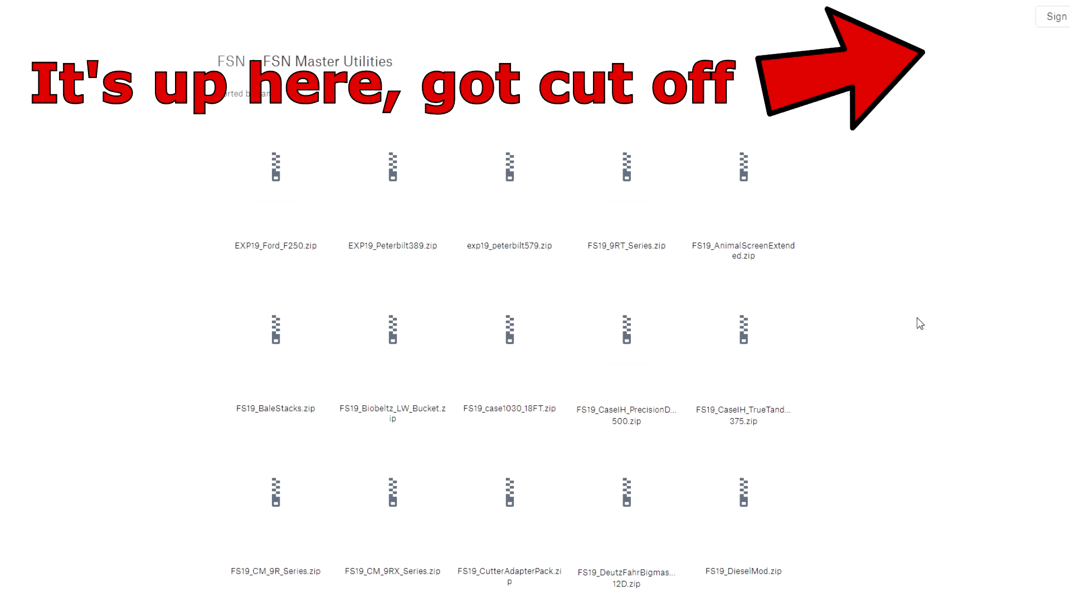
pyautogui.click(1067, 16)
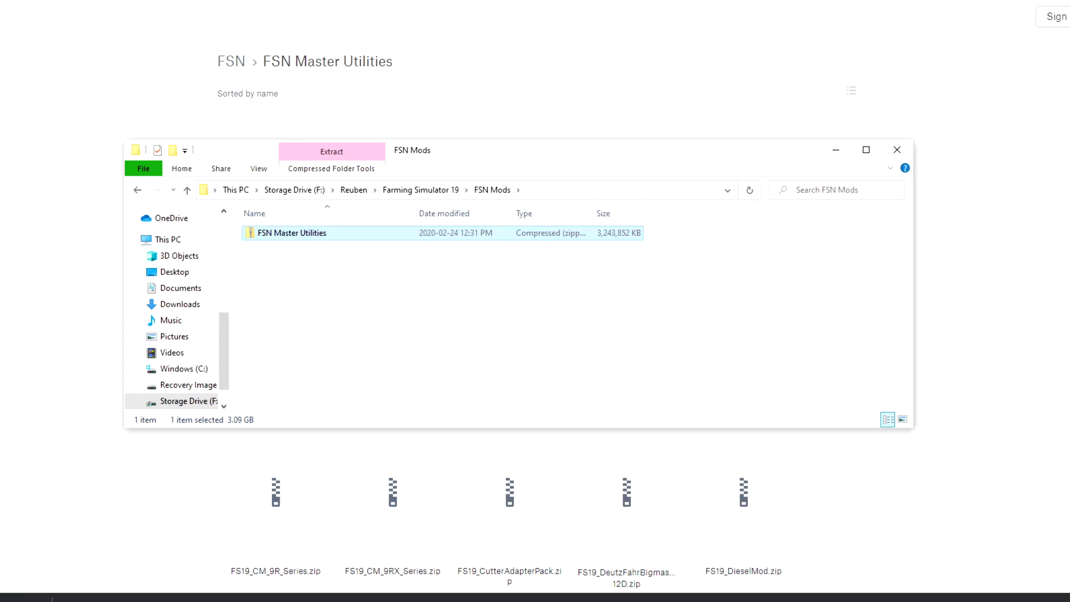
# - Extract the downloaded FSN Master Utilities archive with 7-Zip into its own "FSN Master Utilities" folder
pyautogui.click(324, 233)
pyautogui.rightClick(325, 234)
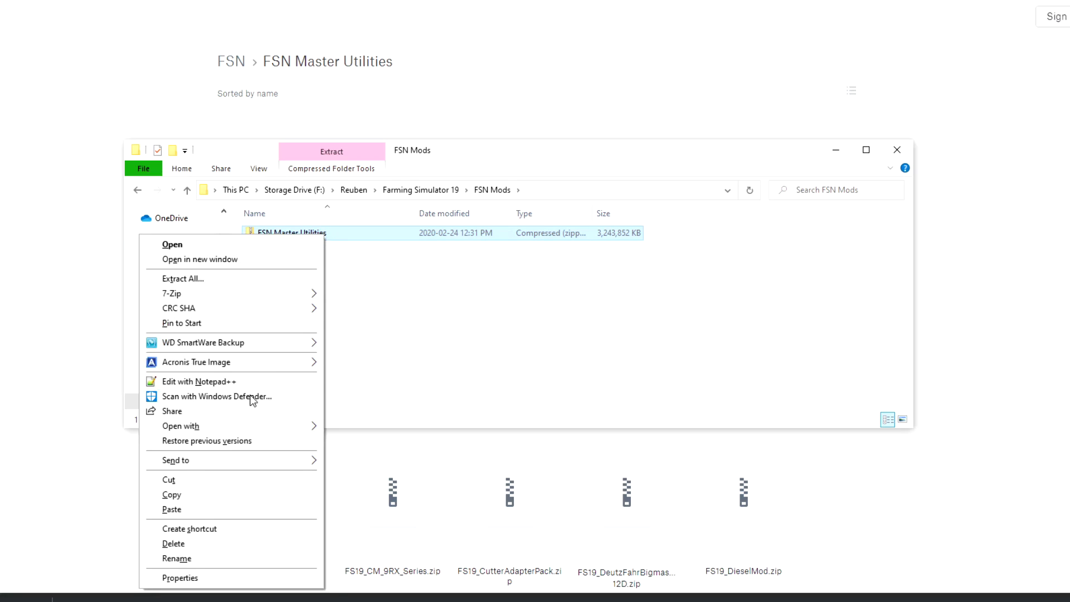
pyautogui.moveTo(246, 293)
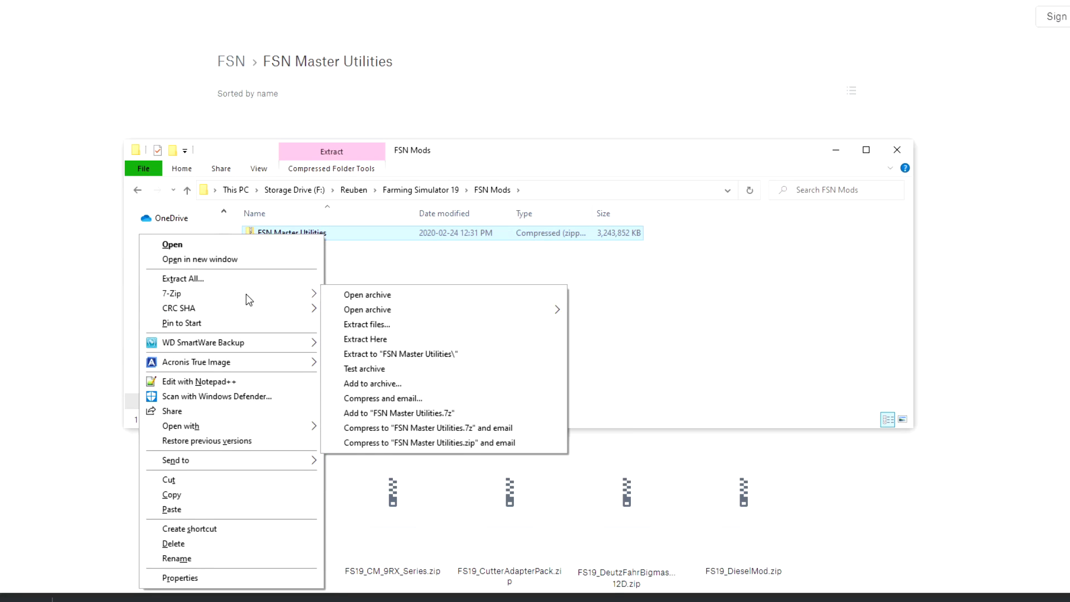
pyautogui.click(422, 355)
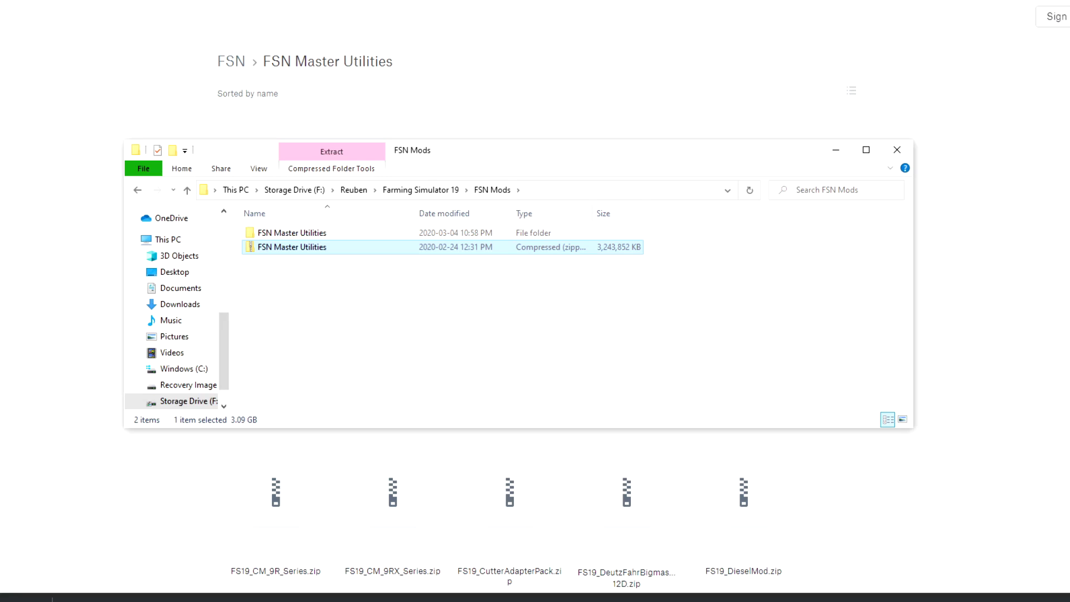
# - Open the extracted FSN Master Utilities folder and copy all of its zipped mod files
pyautogui.doubleClick(291, 234)
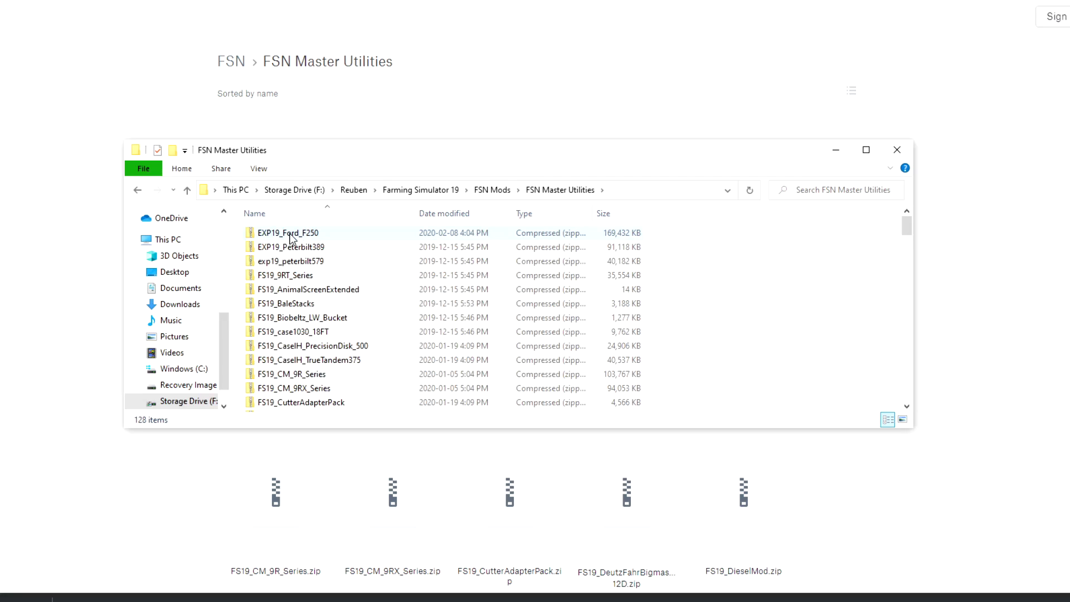
pyautogui.scroll(-1, 533, 290)
pyautogui.scroll(-9, 535, 305)
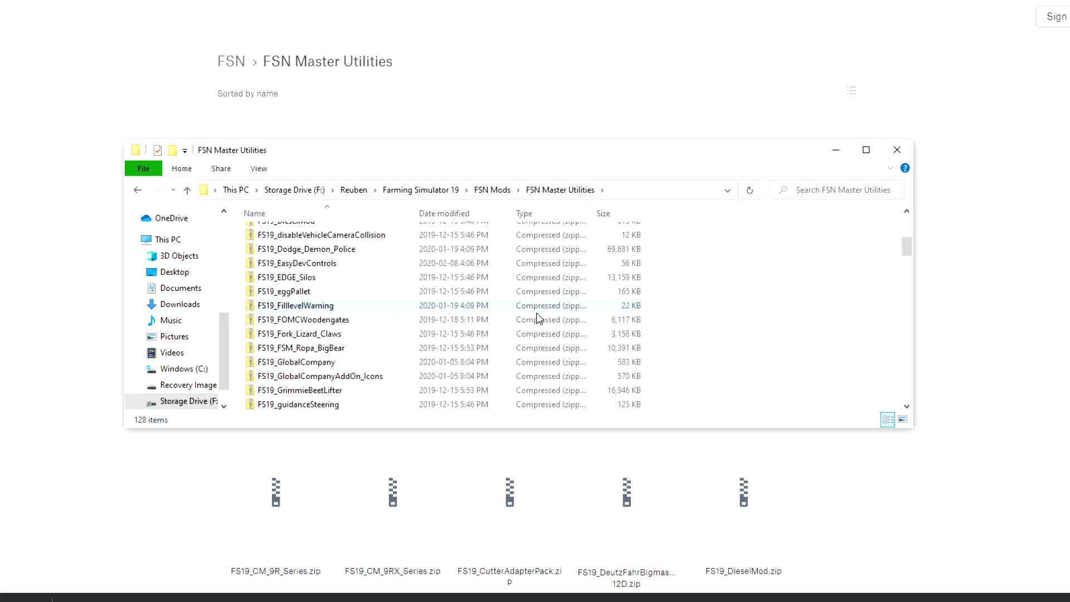
pyautogui.scroll(-6, 535, 319)
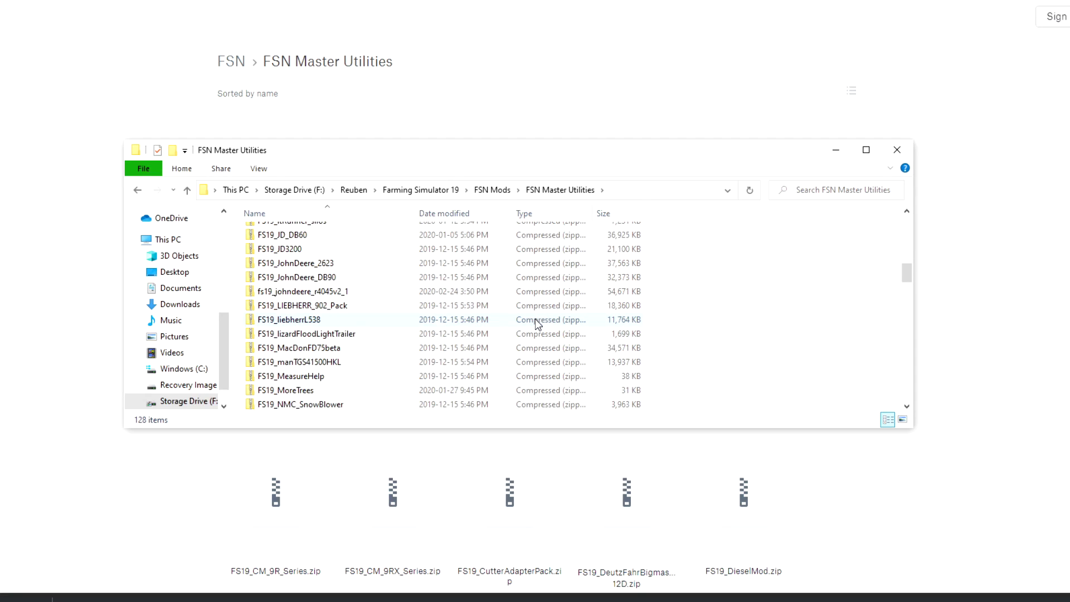
pyautogui.moveTo(907, 278); pyautogui.dragTo(907, 233)
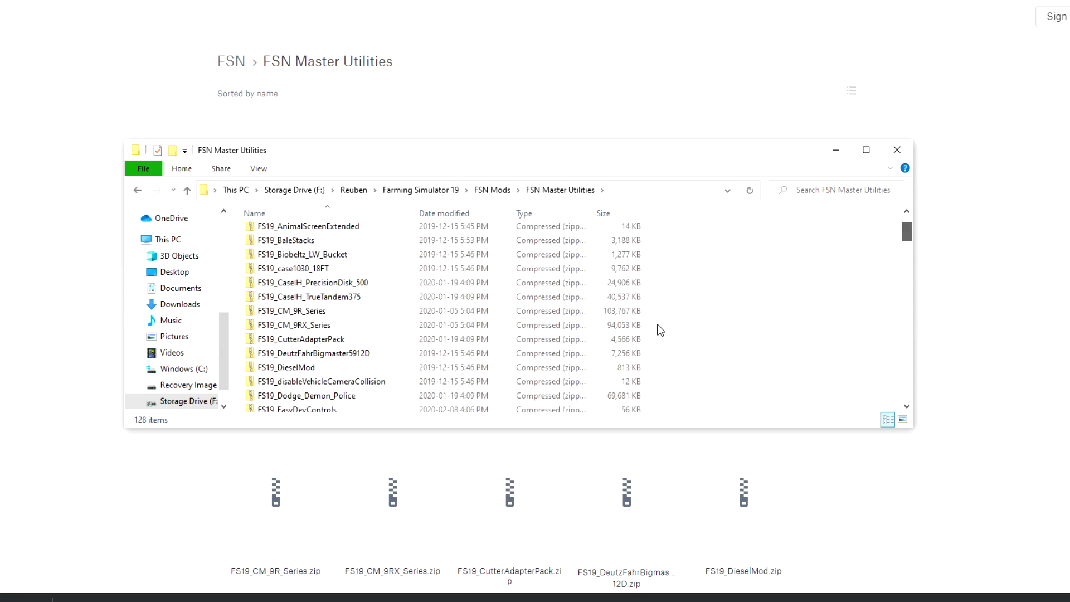
pyautogui.click(627, 321)
pyautogui.hotkey('ctrl', 'a')
pyautogui.rightClick(488, 326)
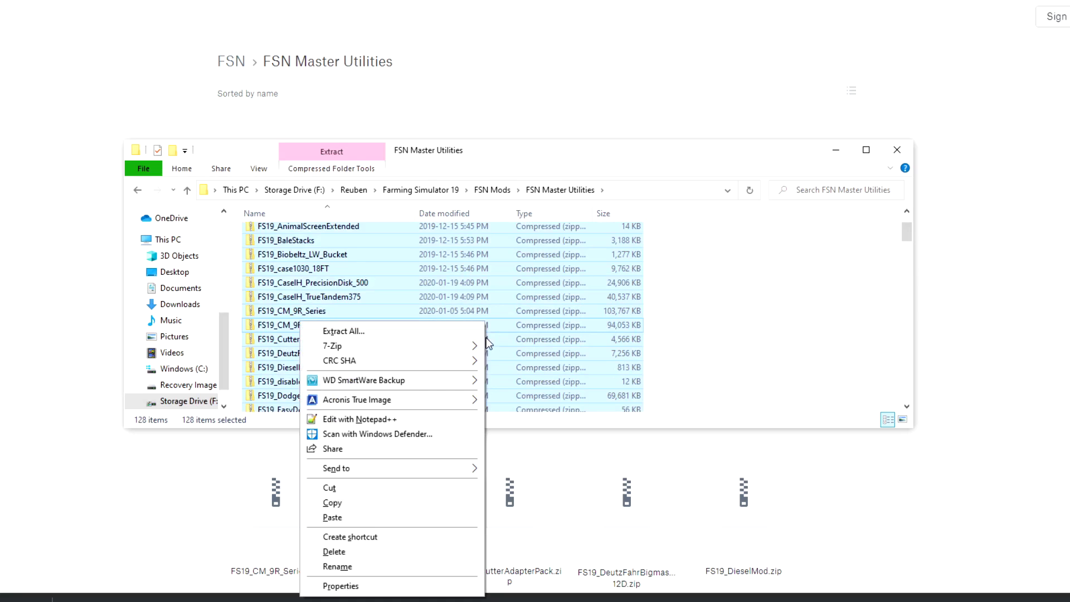
pyautogui.click(344, 504)
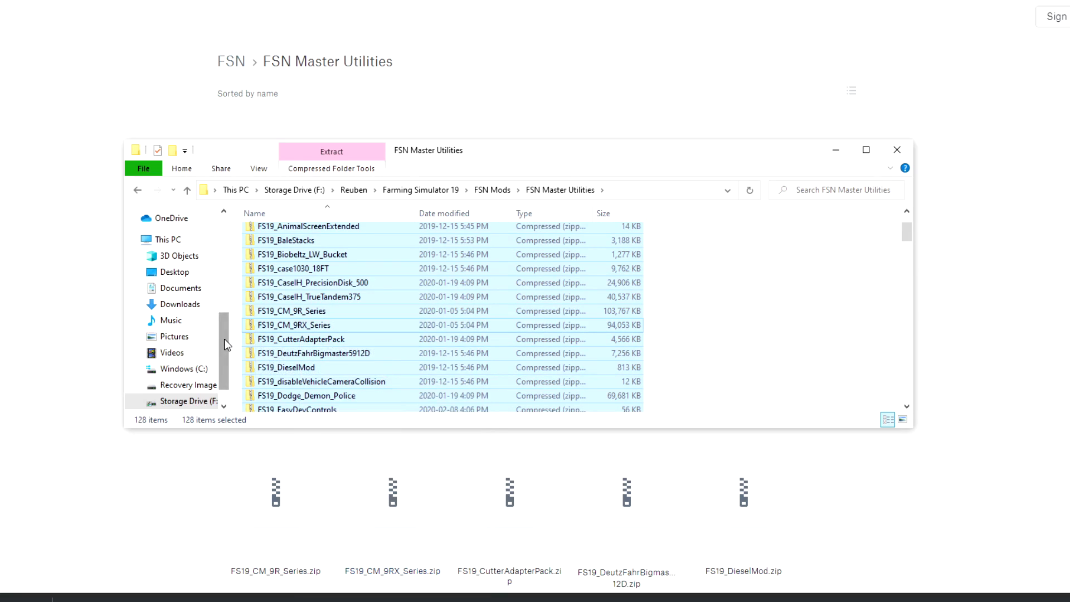
# - Paste the copied mod files into the mods folder of FarmingSimulator2019
pyautogui.moveTo(223, 379); pyautogui.dragTo(223, 310)
pyautogui.click(170, 277)
pyautogui.rightClick(372, 296)
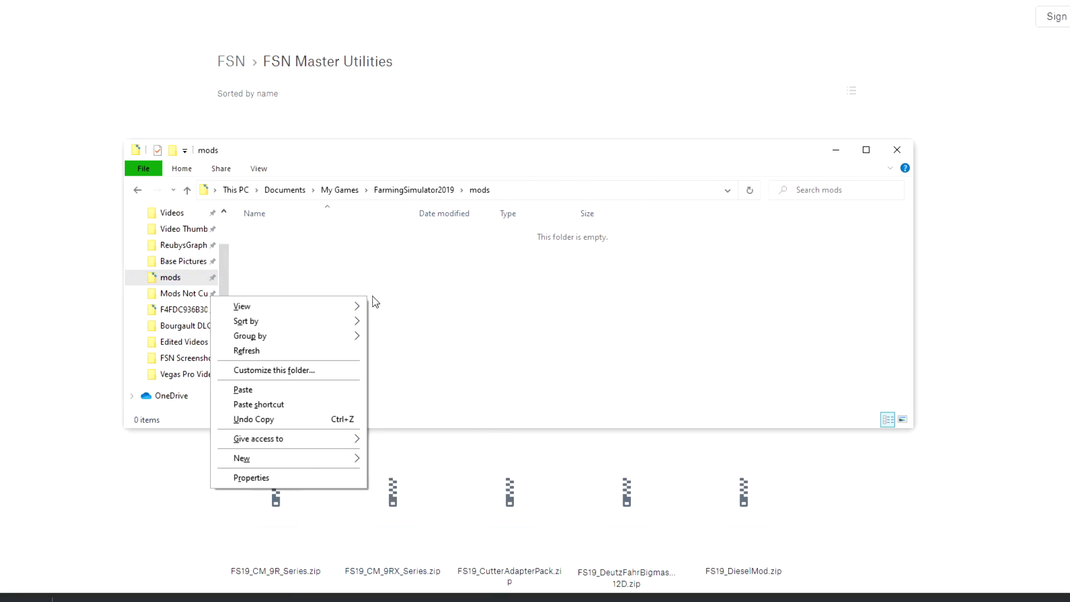
pyautogui.click(299, 389)
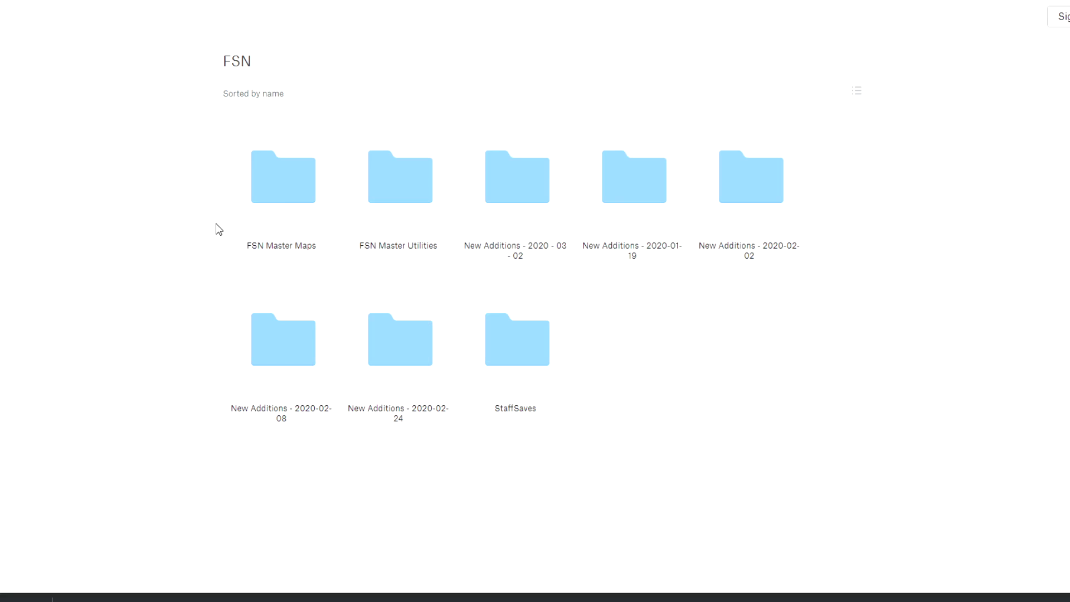
# - Browse the FSN Master Maps folder on Dropbox and start a direct download of Eire_Ireland.zip
pyautogui.click(283, 194)
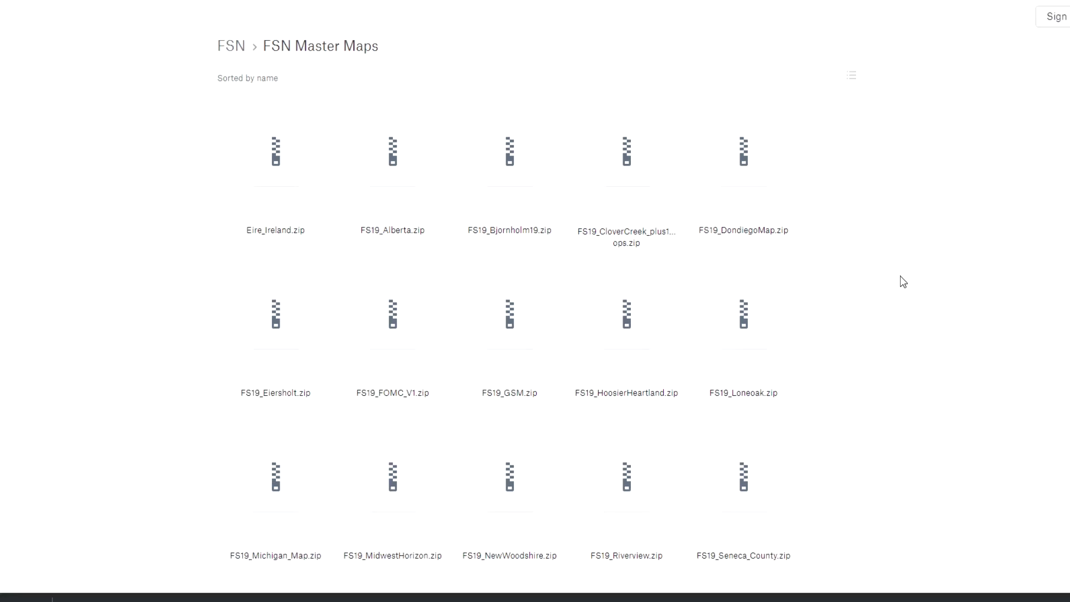
pyautogui.scroll(-3, 835, 287)
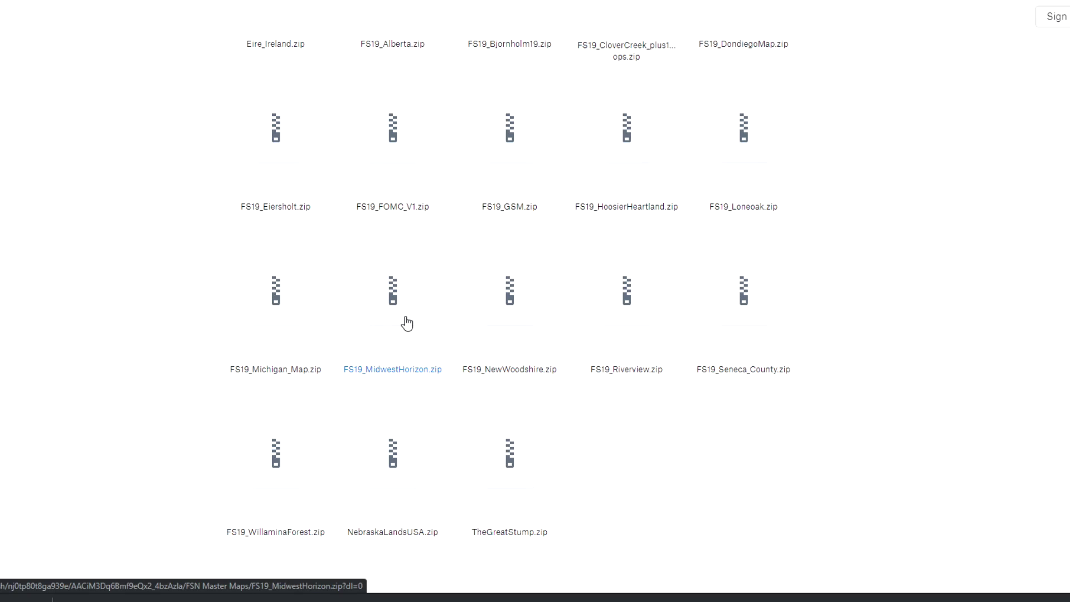
pyautogui.scroll(4, 125, 289)
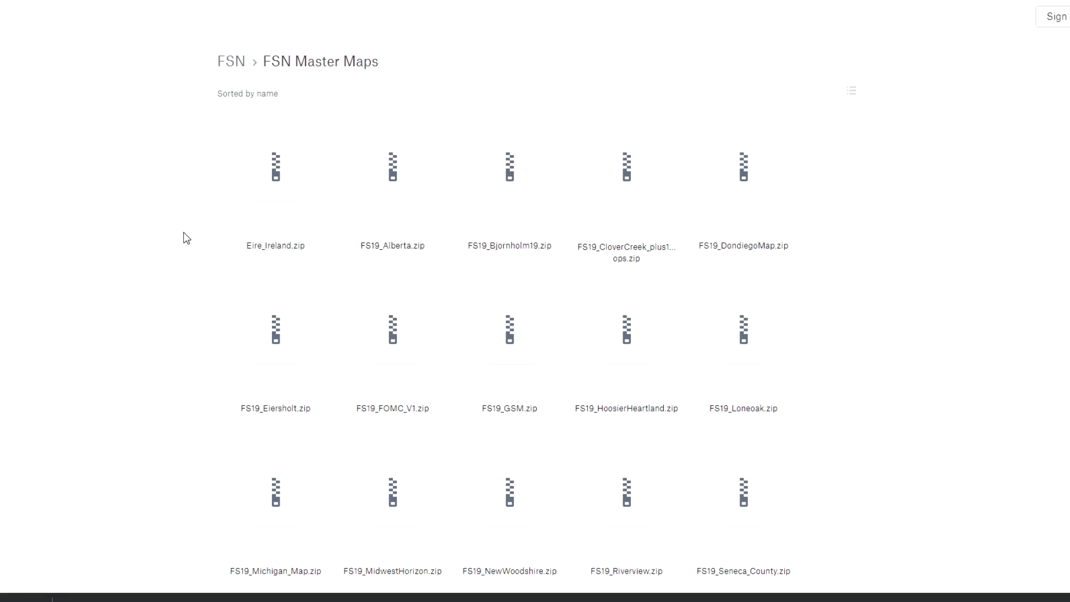
pyautogui.click(283, 190)
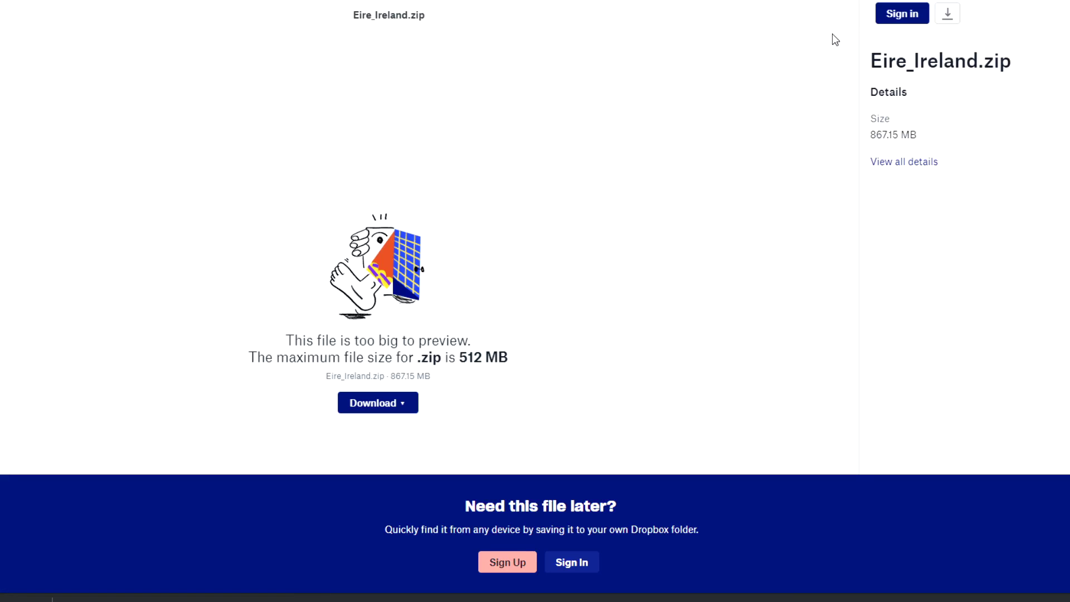
pyautogui.click(949, 15)
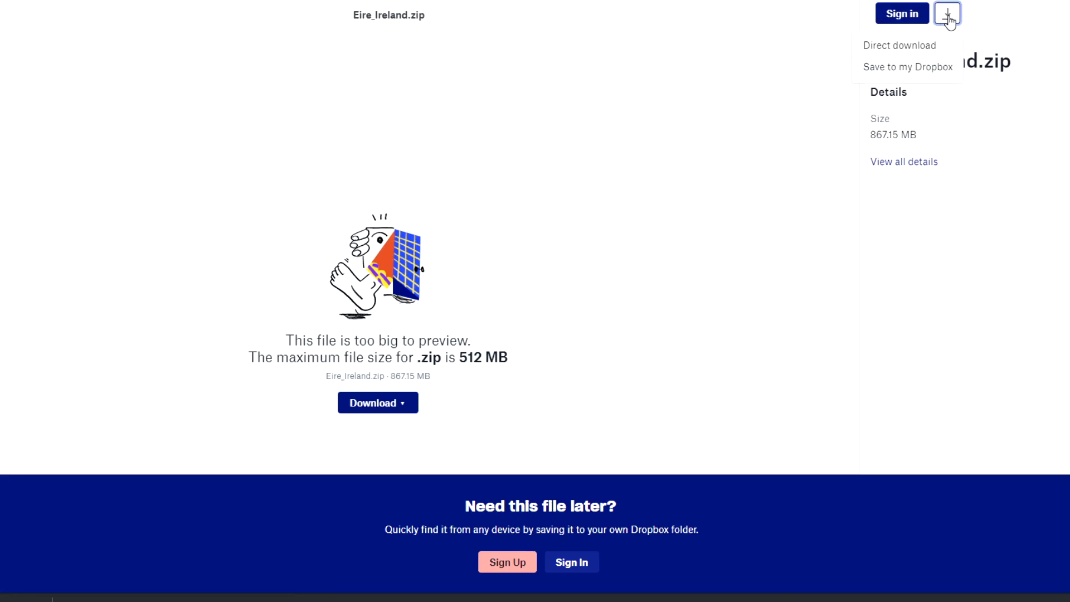
pyautogui.click(902, 47)
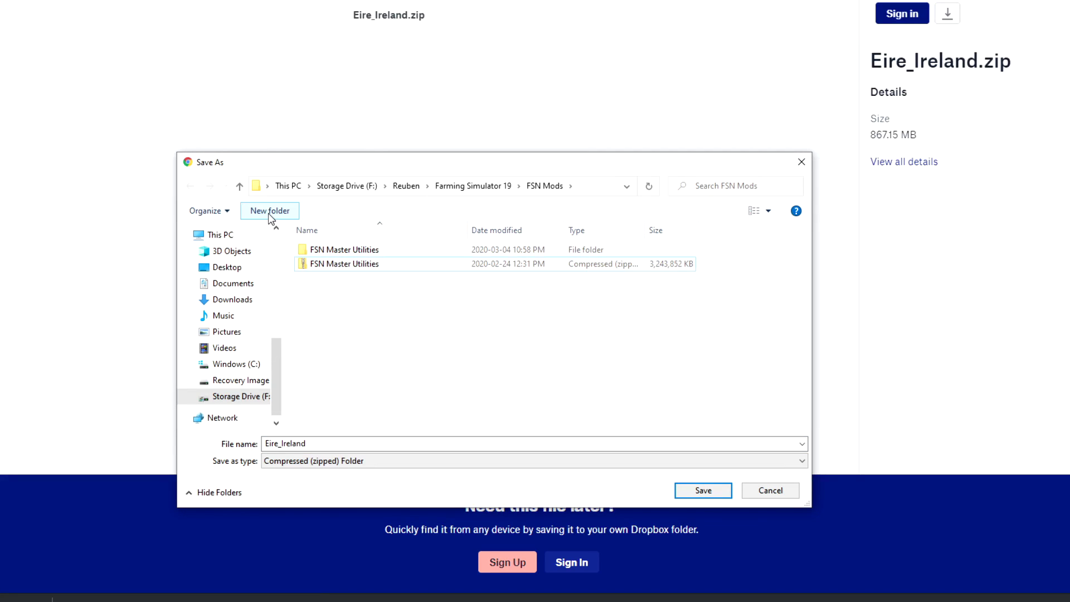
# - Create a folder named "FSN Maps" inside FSN Mods and save the Eire_Ireland download in it
pyautogui.click(269, 213)
pyautogui.write('FSN ')
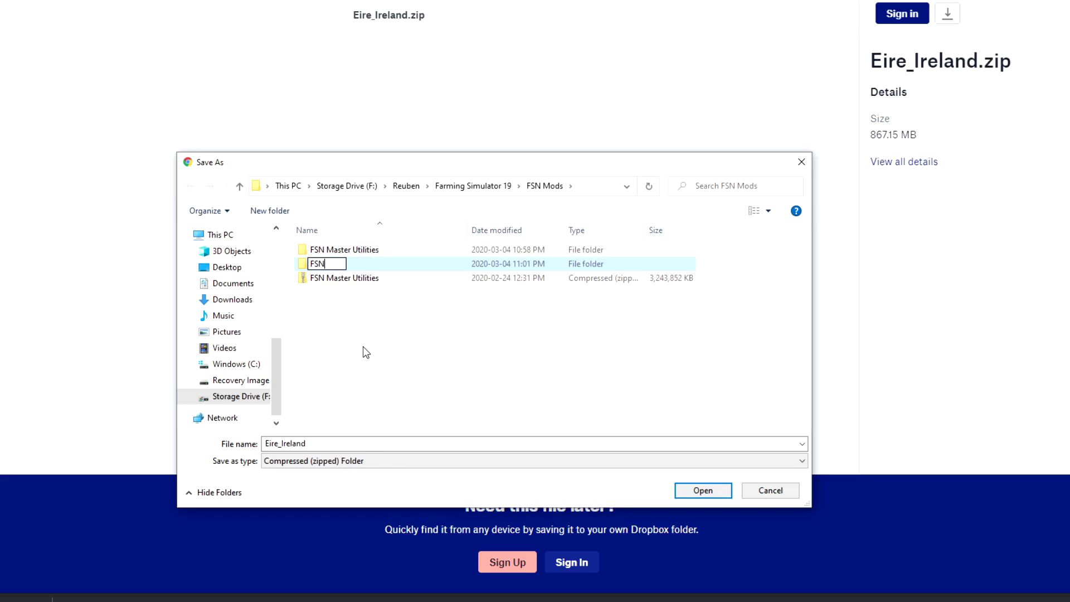
pyautogui.write('Maps')
pyautogui.press('Return')
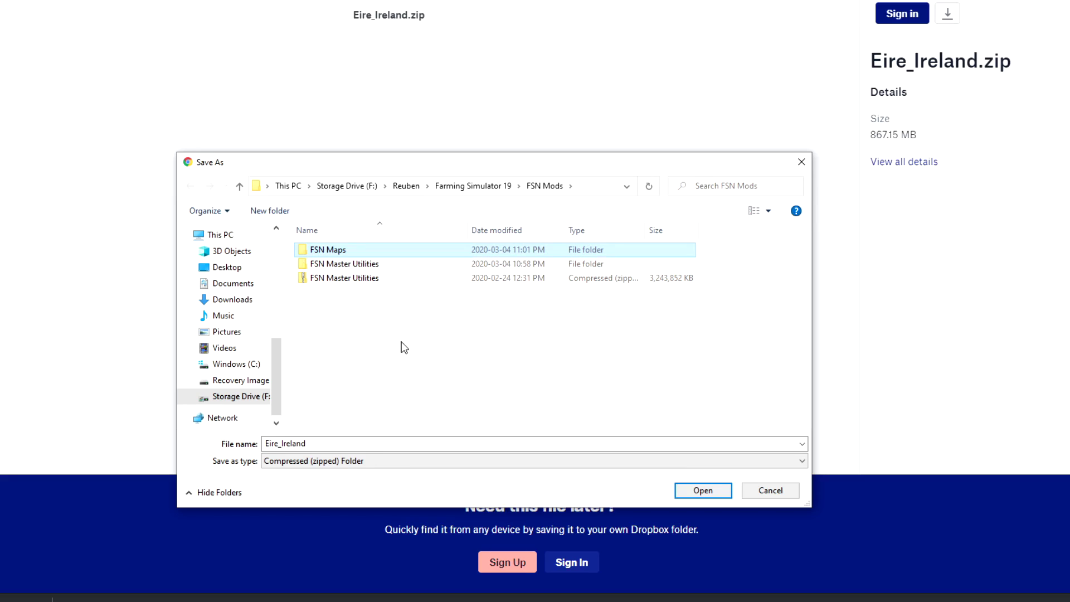
pyautogui.doubleClick(350, 252)
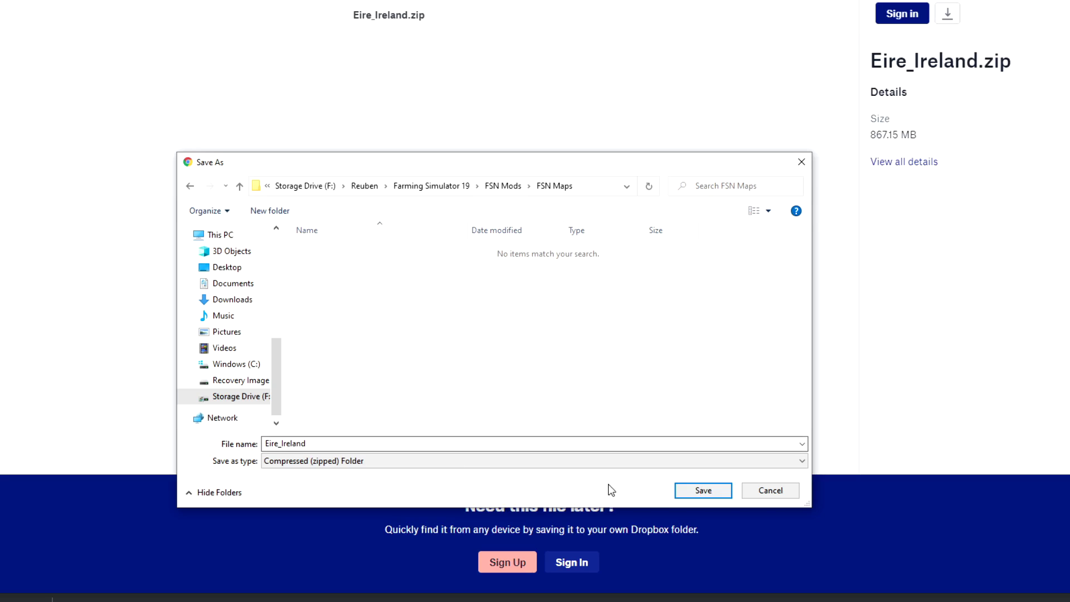
pyautogui.click(701, 491)
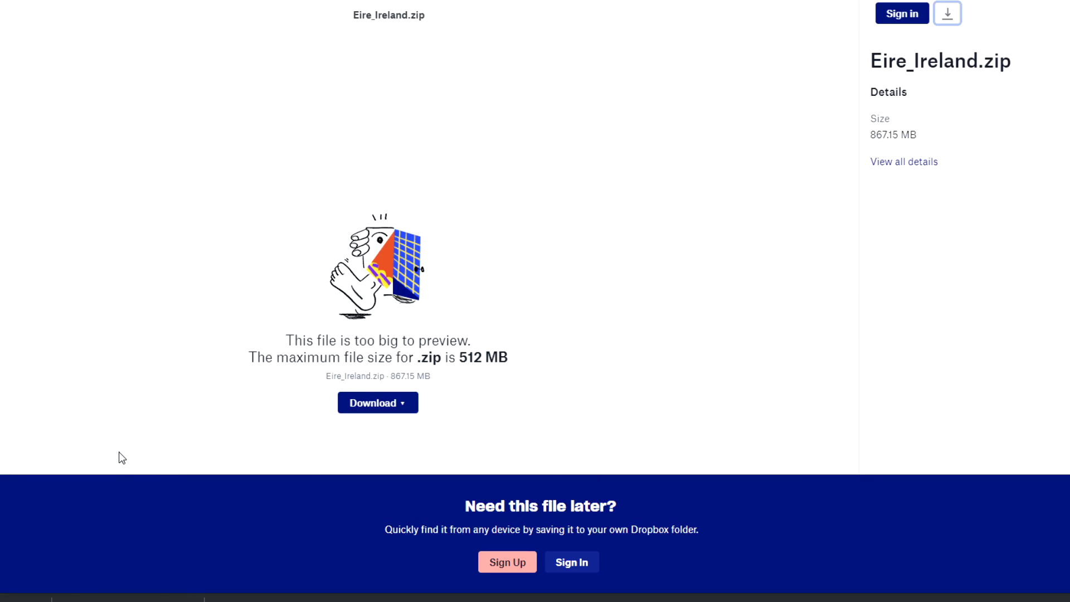